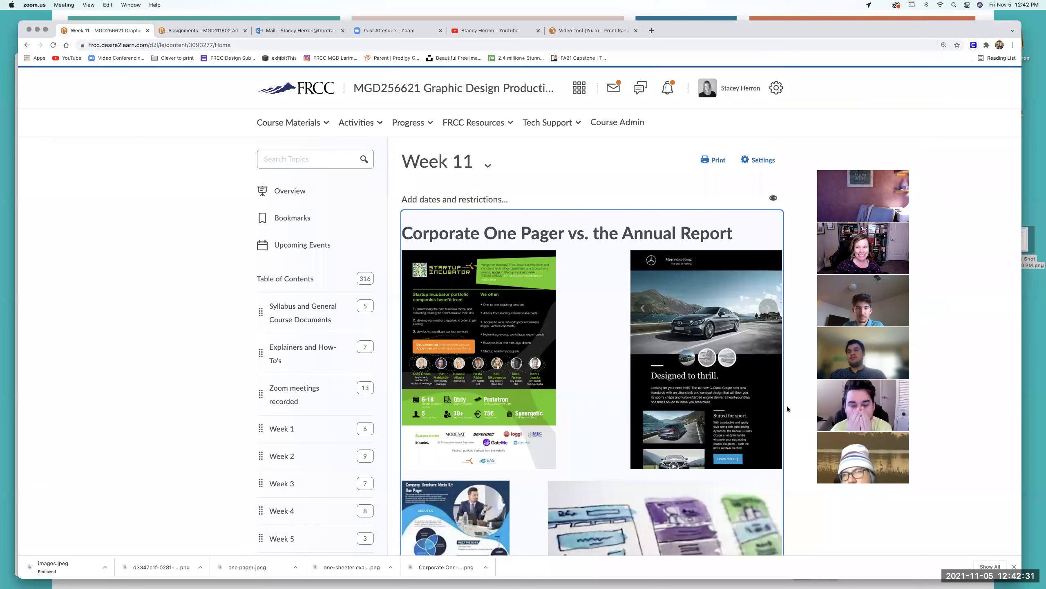
In the Week 11 course page, go to Assignments from the course's Activities menu.
left_click(362, 125)
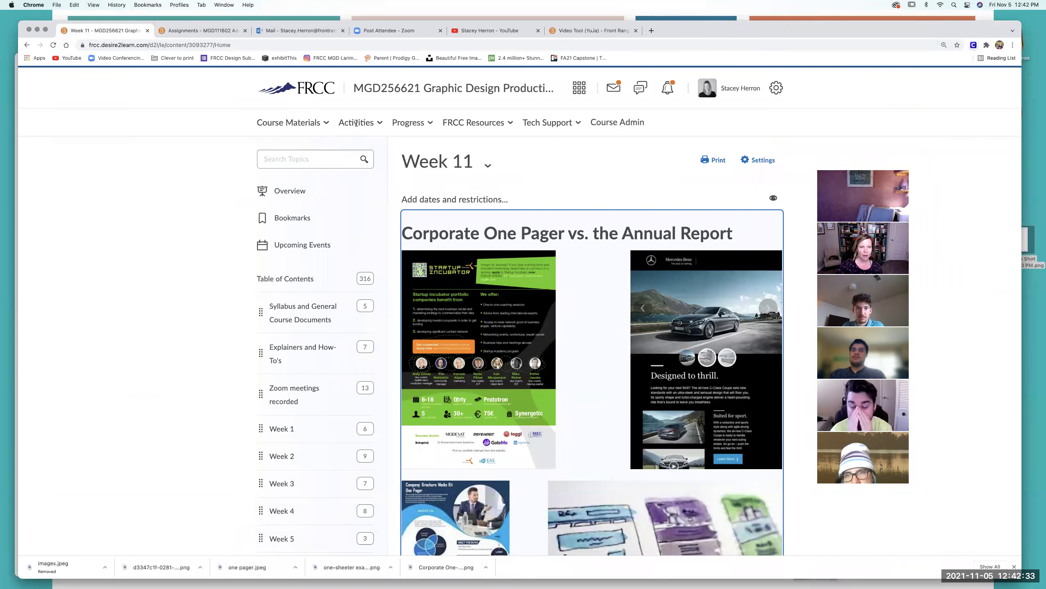
left_click(357, 125)
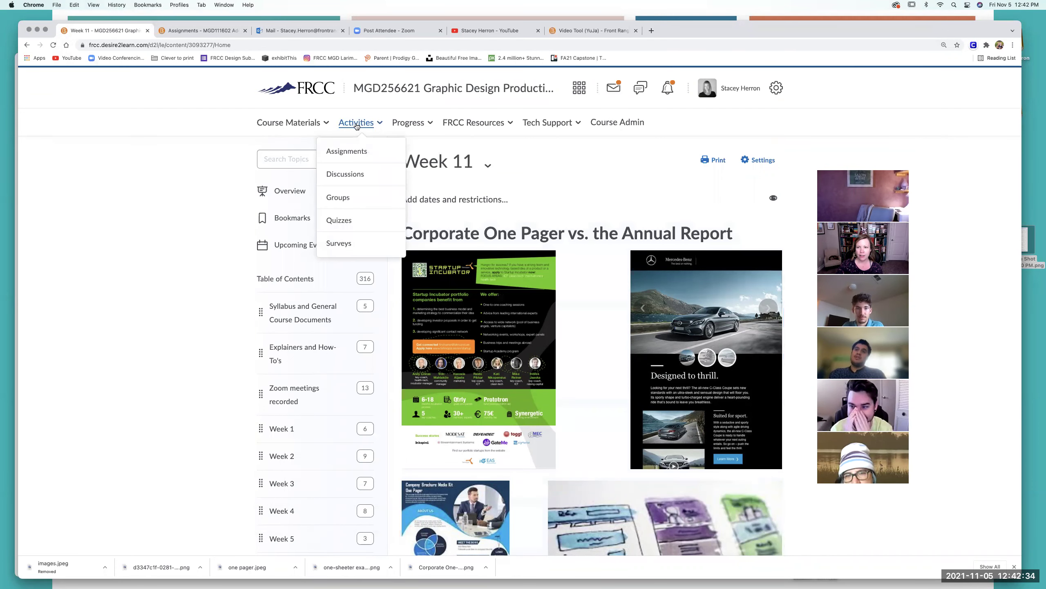
left_click(346, 153)
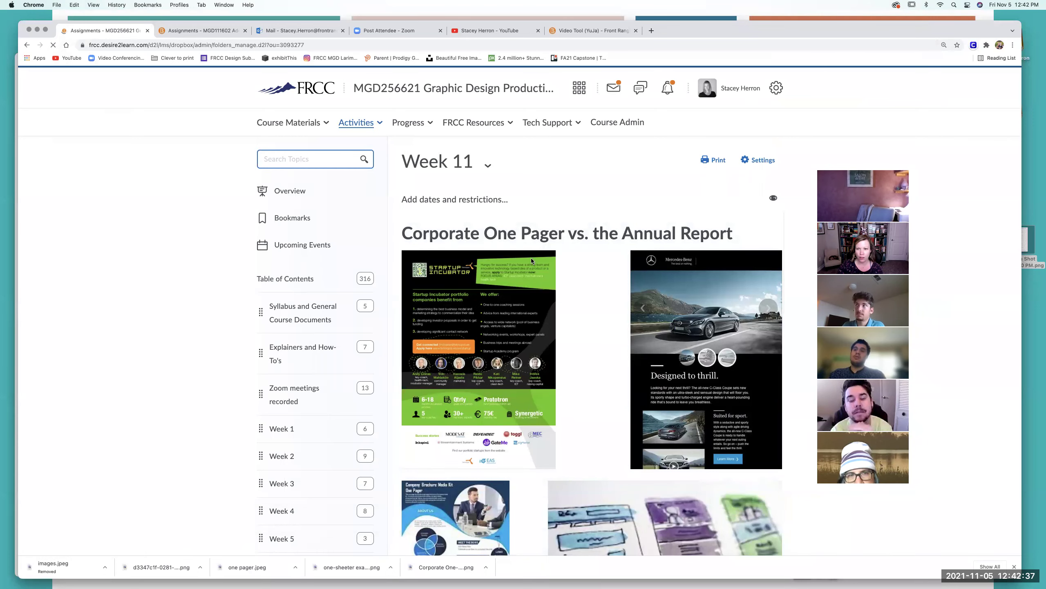
Scroll the Assignments list to the Honors category and open the Honors assignment for editing.
scroll(532, 259, "down", 2)
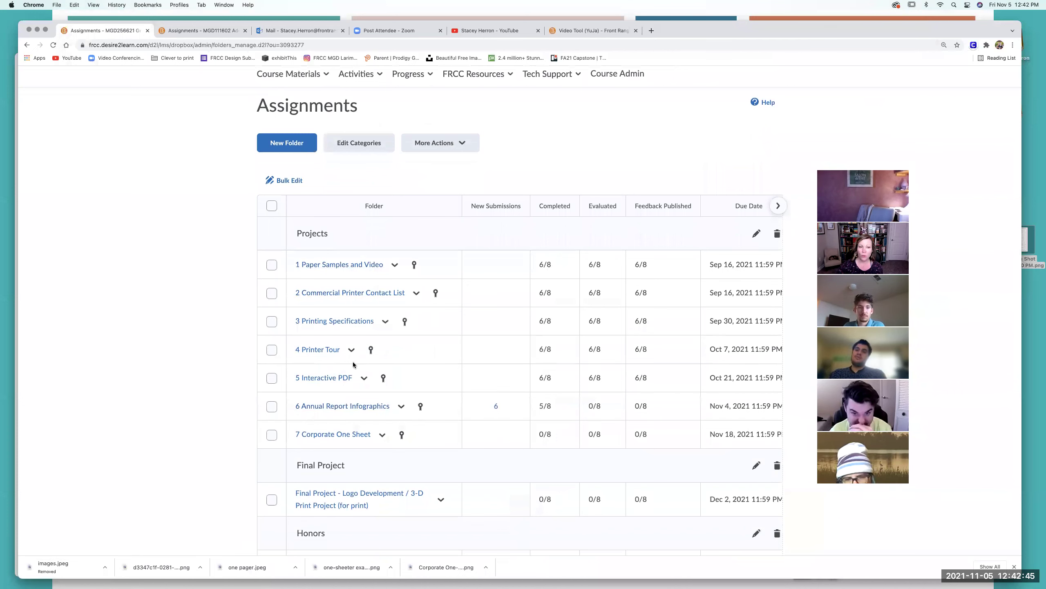
scroll(387, 442, "down", 3)
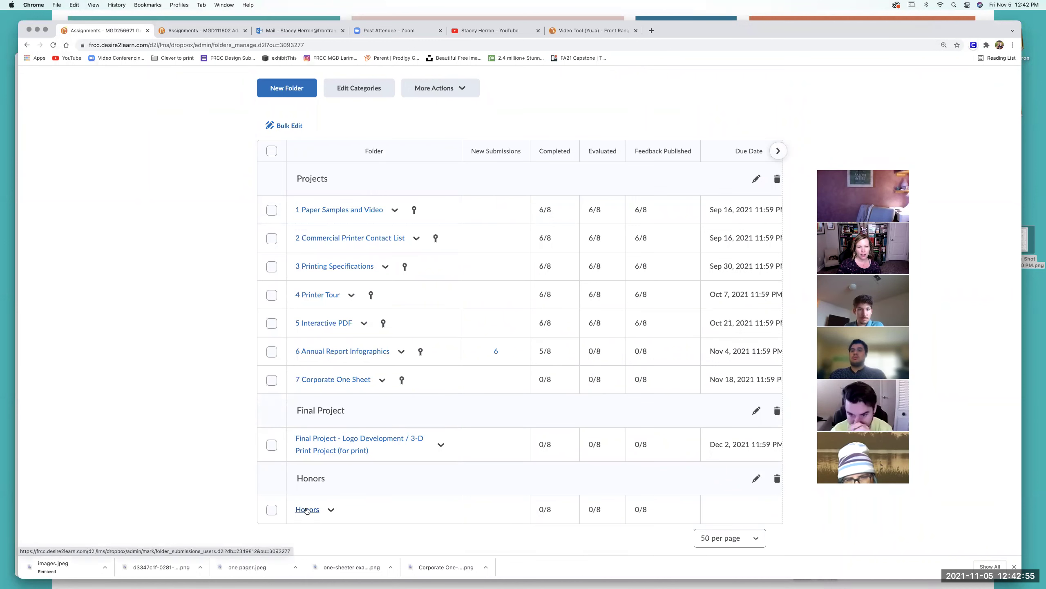
scroll(404, 268, "up", 5)
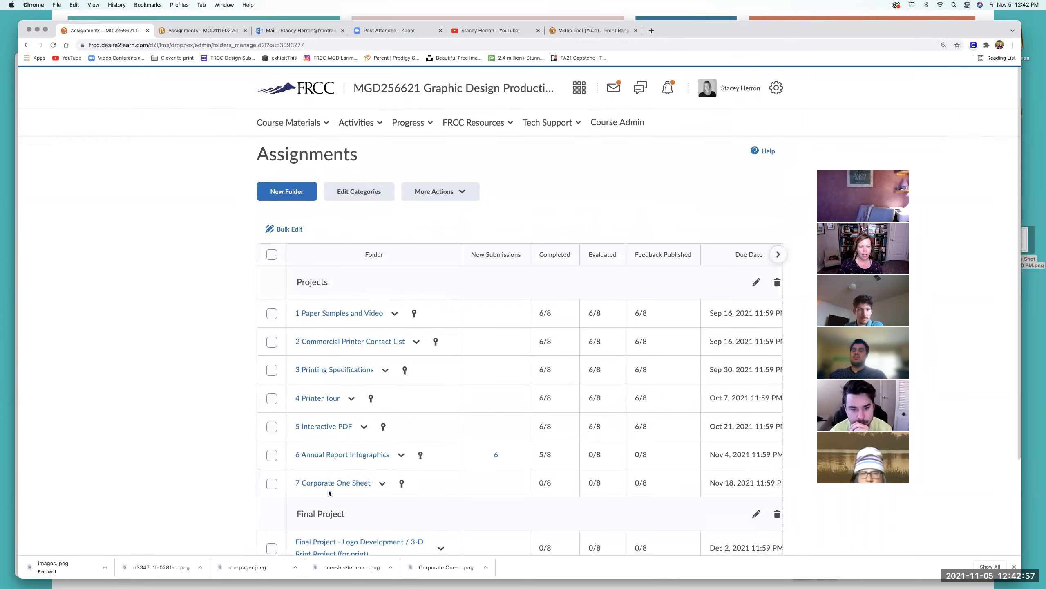
scroll(328, 492, "down", 3)
left_click(310, 495)
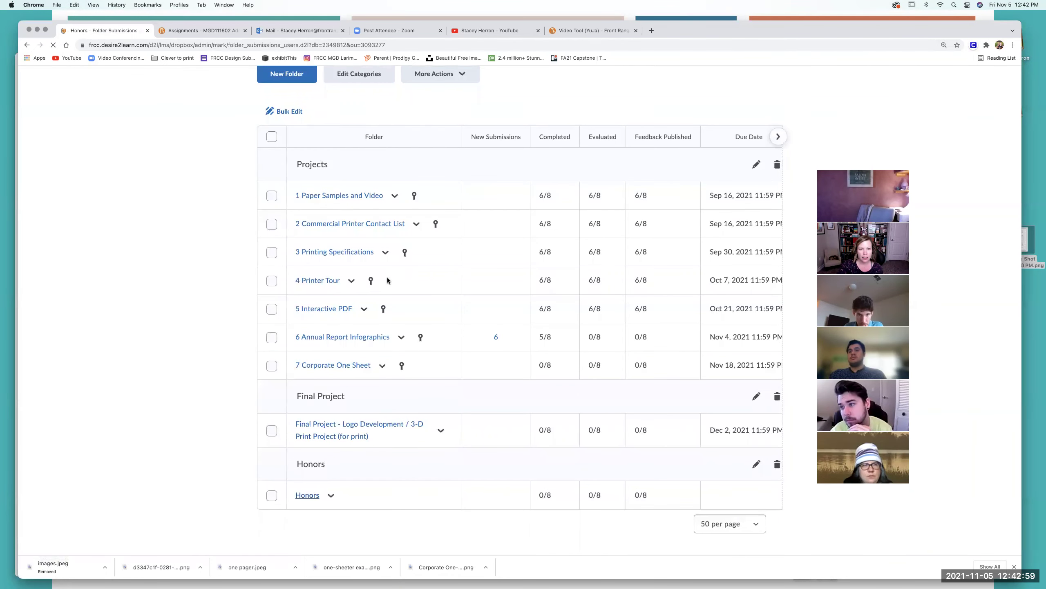
left_click(375, 206)
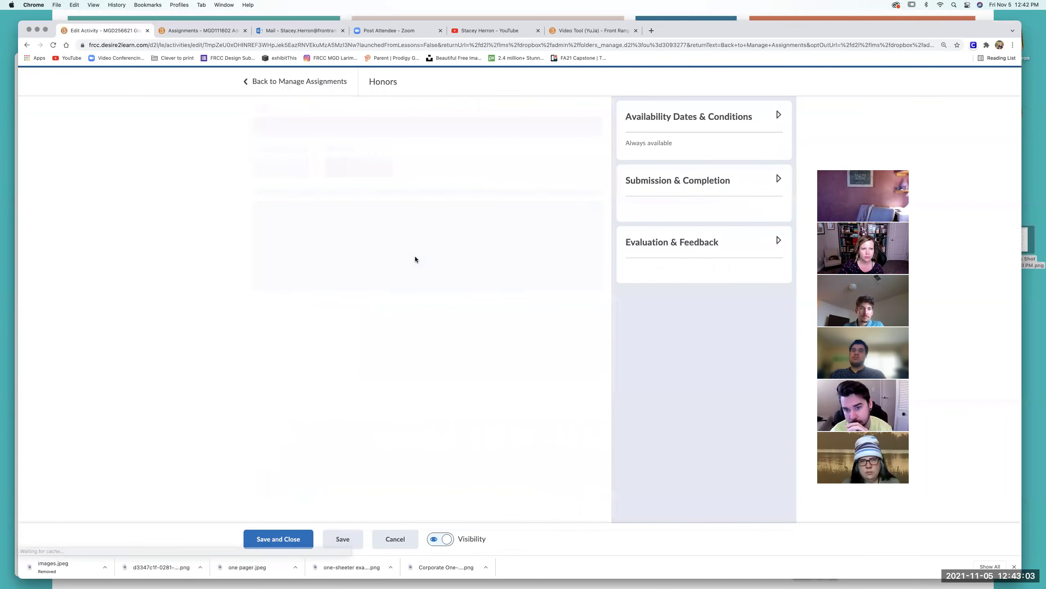
Enlarge the Instructions editor and read the Honors Options text and Typography CookBook poster requirements.
left_click_drag(596, 285, 596, 499)
scroll(556, 360, "down", 3)
scroll(557, 360, "up", 2)
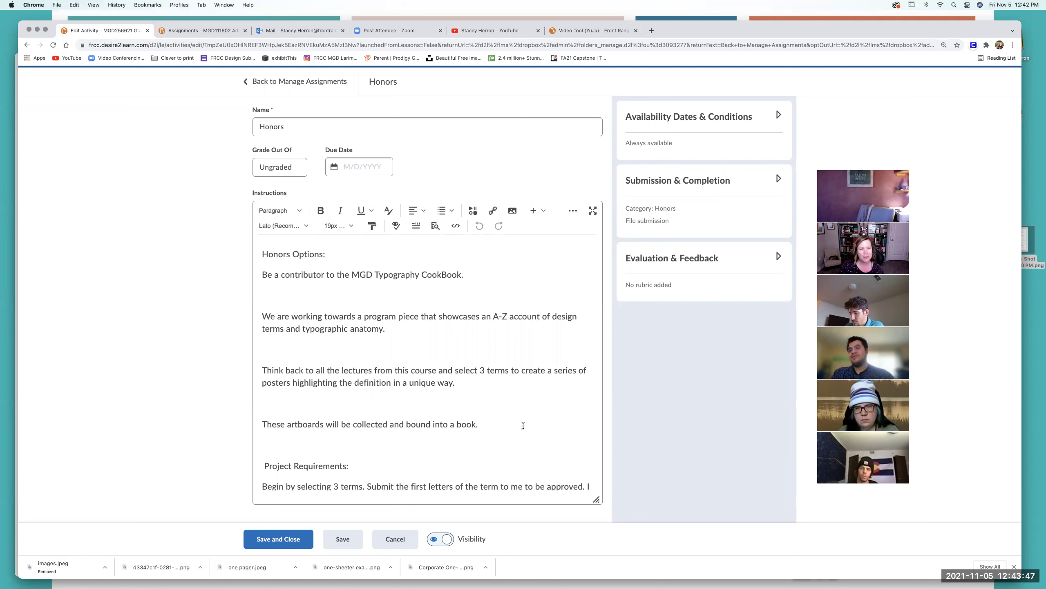
scroll(523, 423, "down", 1)
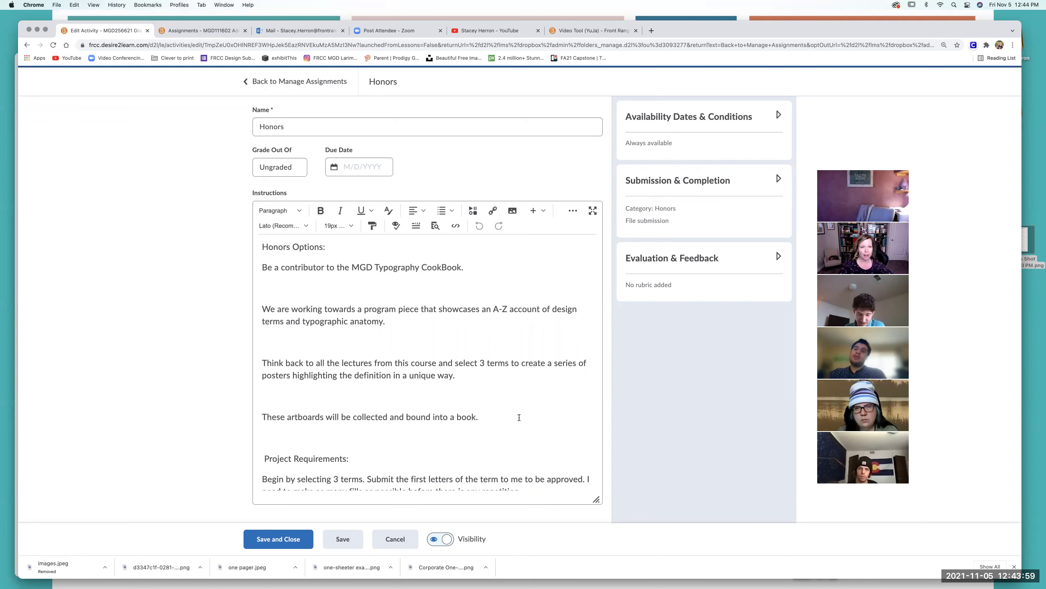
scroll(519, 418, "down", 2)
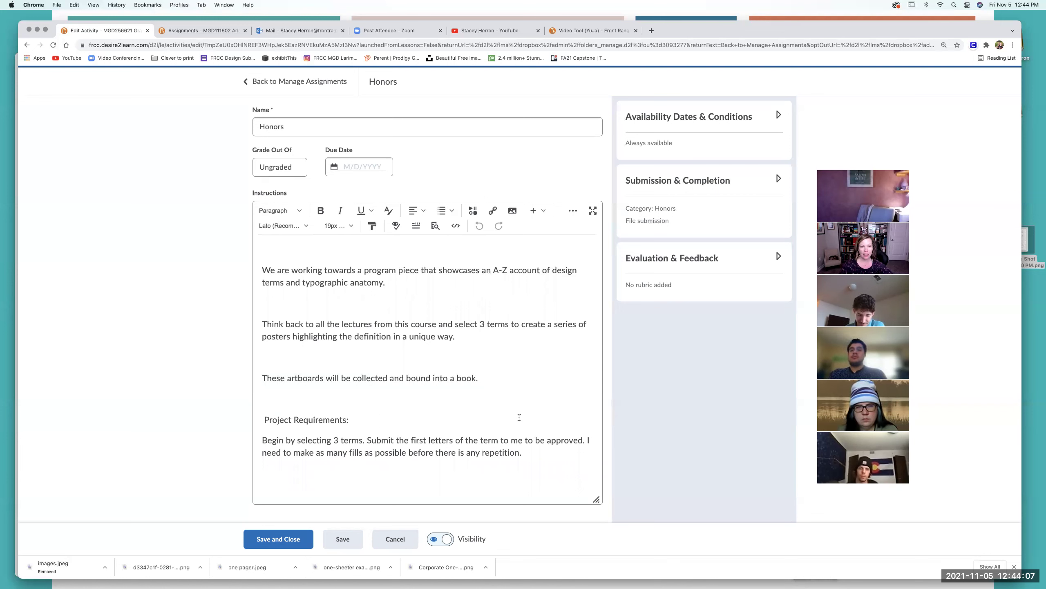
Read to the end of the instructions: layered files, flattened 3-artboard PDF, LastnameFirstInitial_Class_Description naming.
scroll(519, 417, "down", 1)
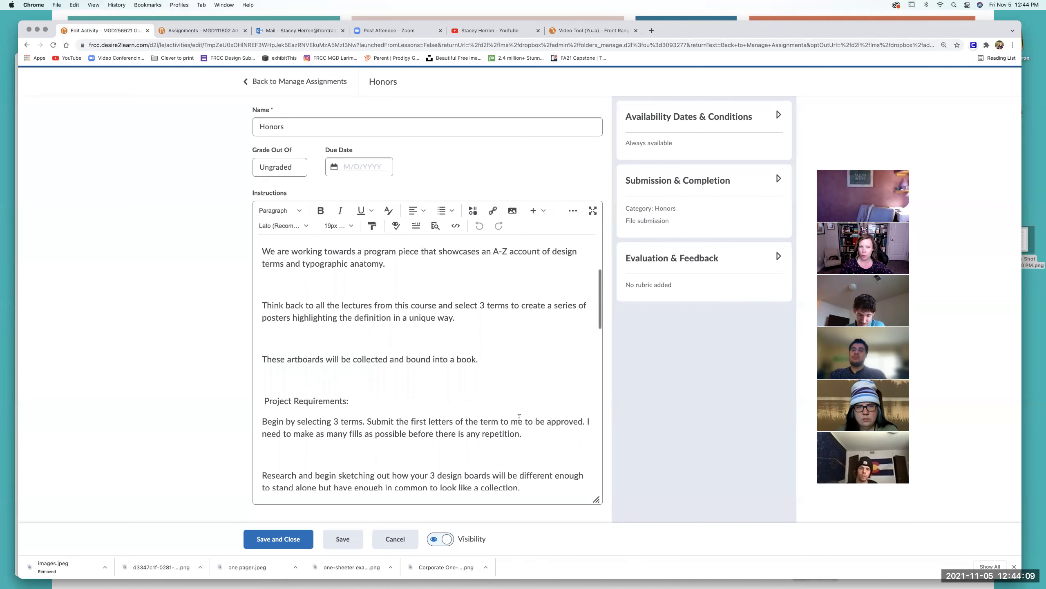
scroll(519, 417, "down", 1)
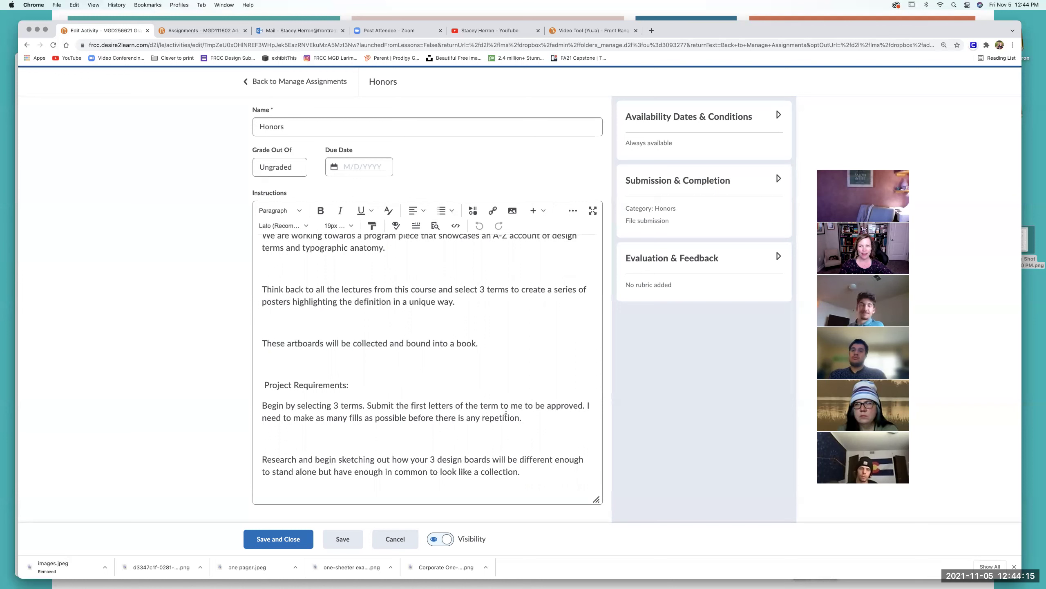
scroll(506, 411, "down", 3)
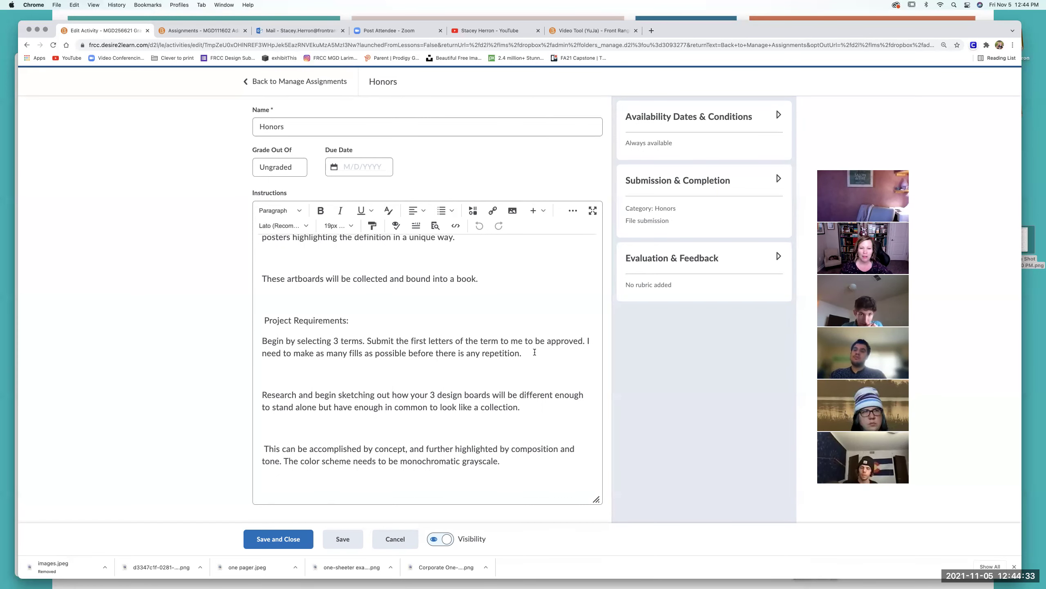
scroll(535, 352, "down", 3)
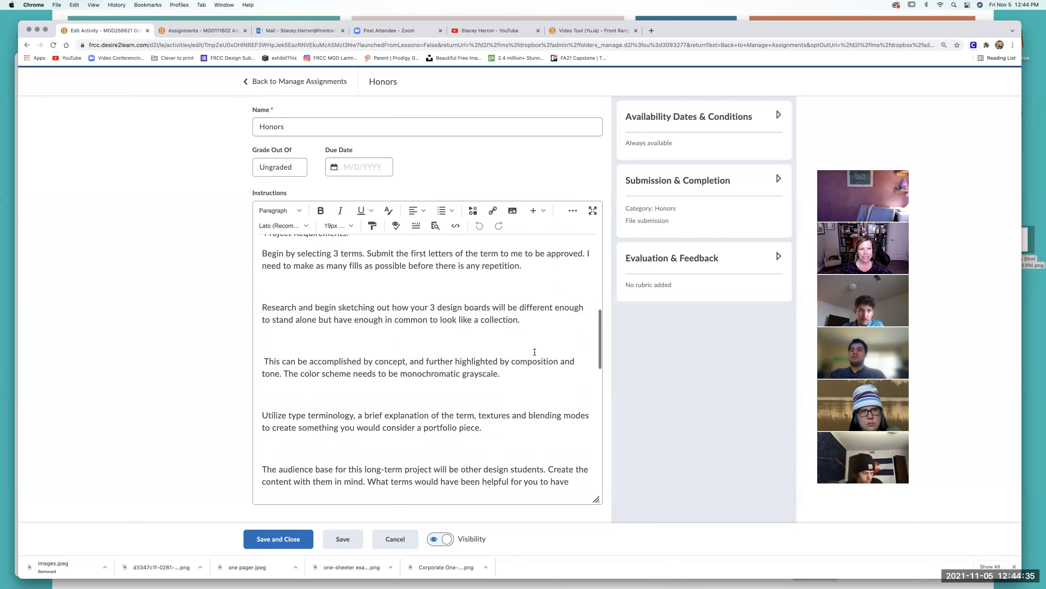
scroll(534, 351, "down", 2)
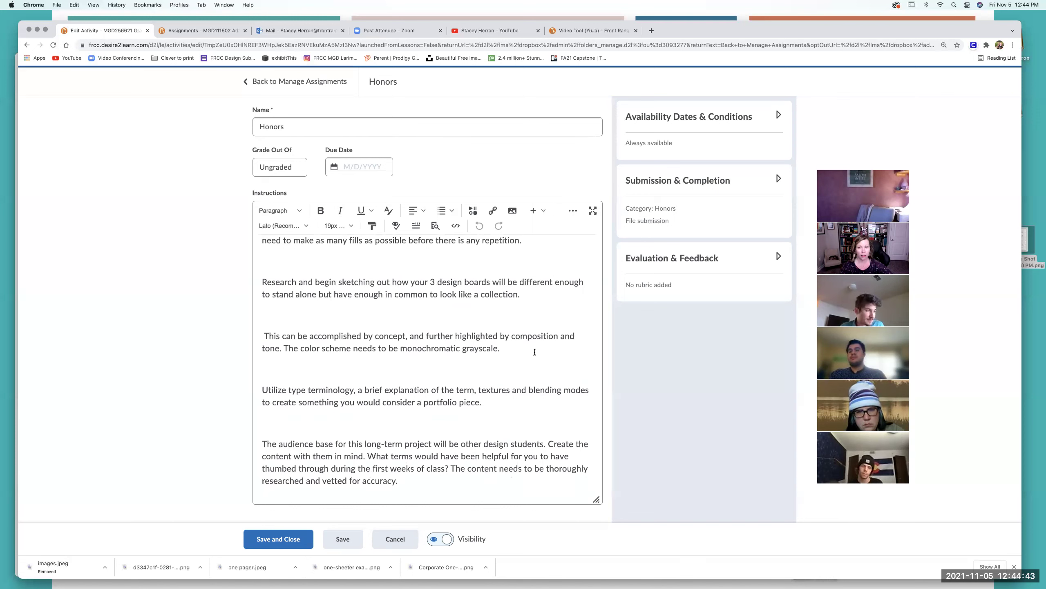
scroll(535, 351, "down", 2)
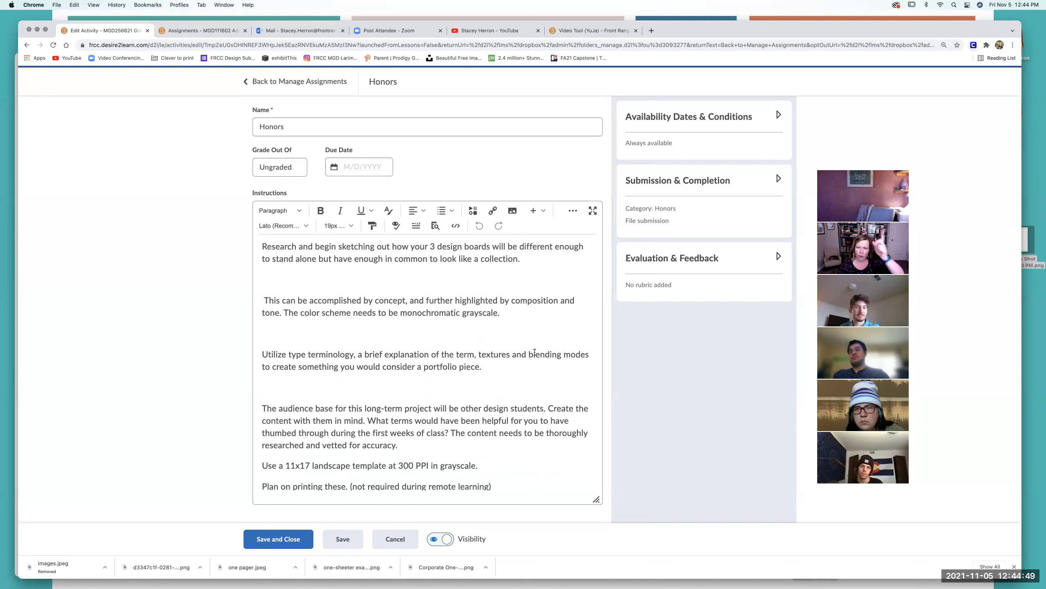
scroll(535, 351, "down", 2)
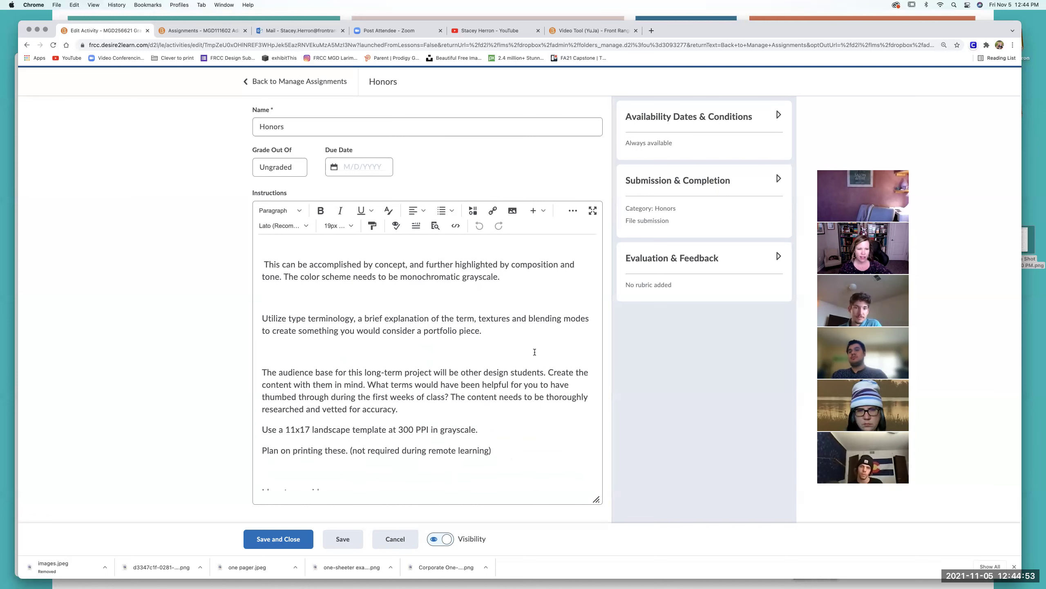
scroll(534, 351, "down", 2)
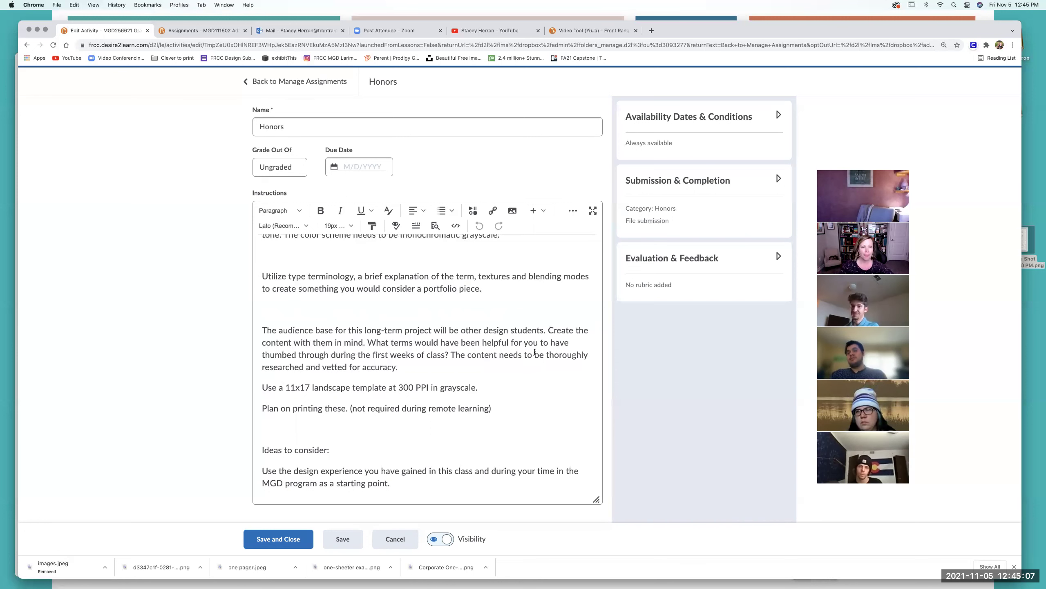
scroll(535, 352, "down", 2)
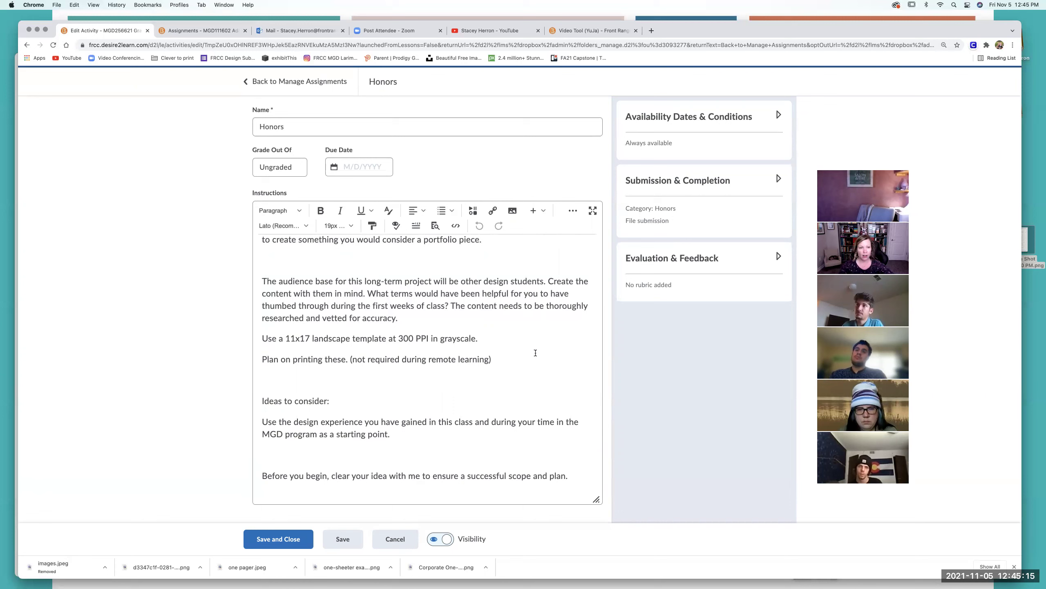
scroll(535, 369, "down", 3)
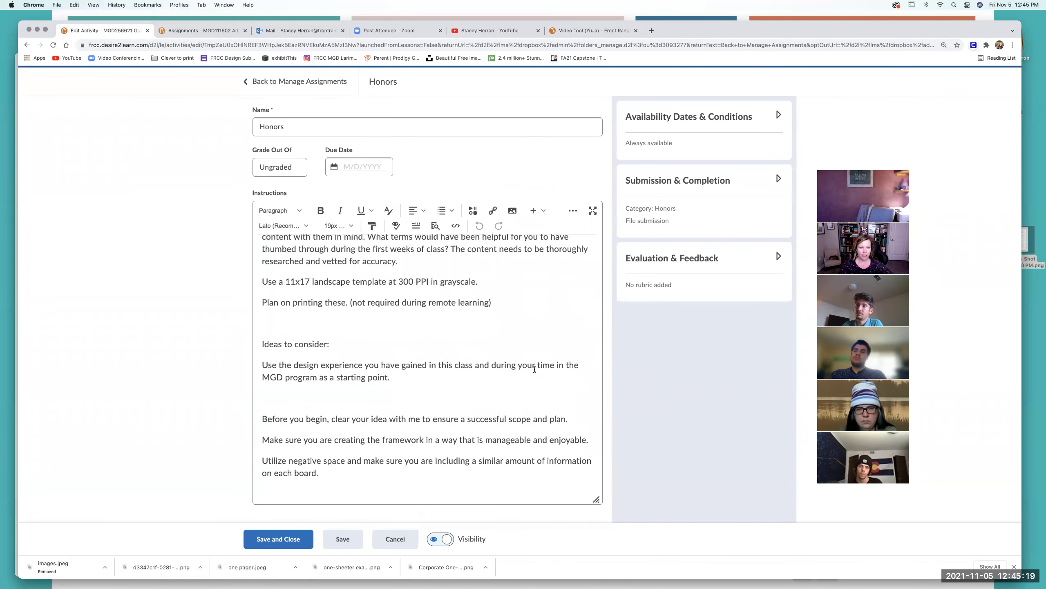
scroll(534, 369, "down", 2)
scroll(535, 369, "down", 8)
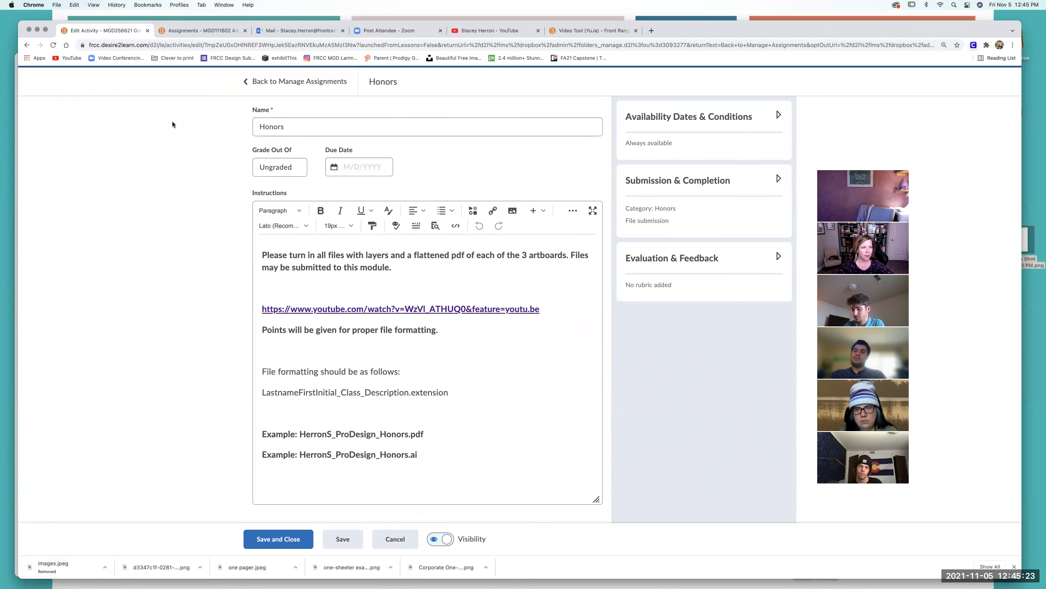
left_click_drag(718, 28, 780, 33)
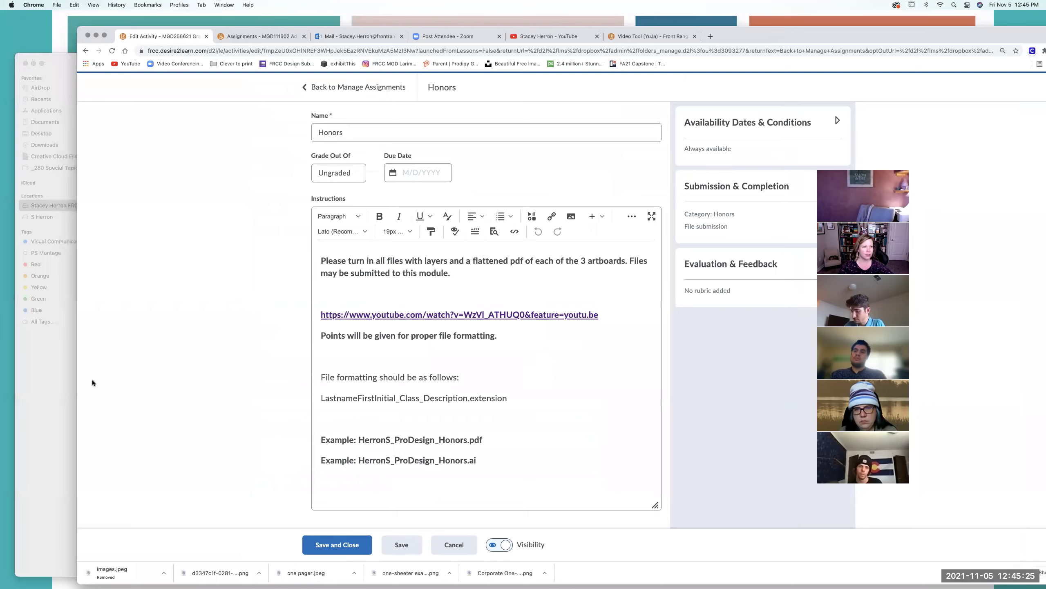
In Finder, navigate to _256 Graphic Design Production > Honors > ABC.
left_click(63, 338)
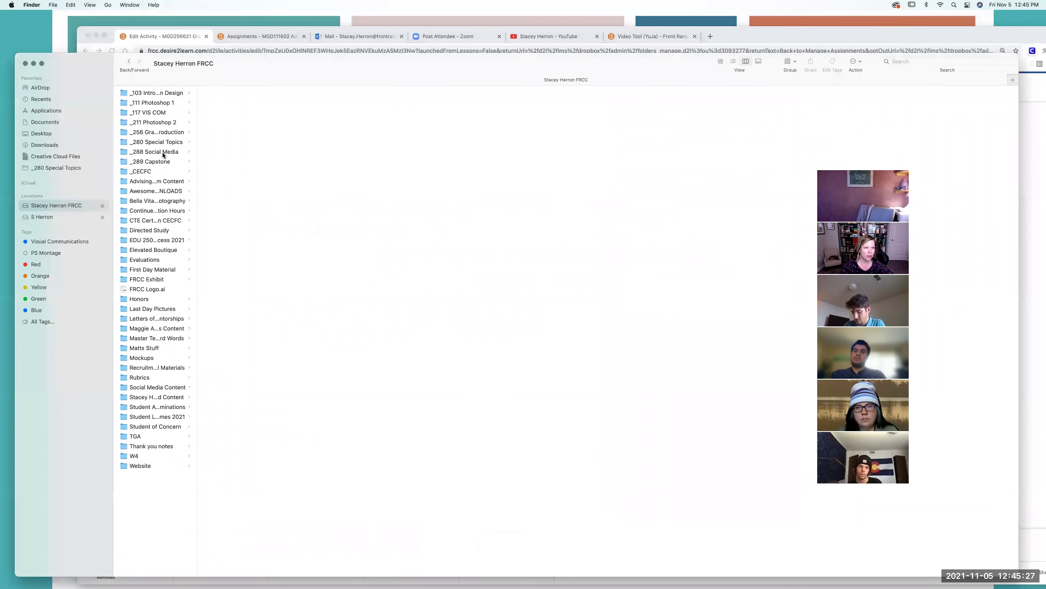
left_click(168, 132)
left_click(241, 113)
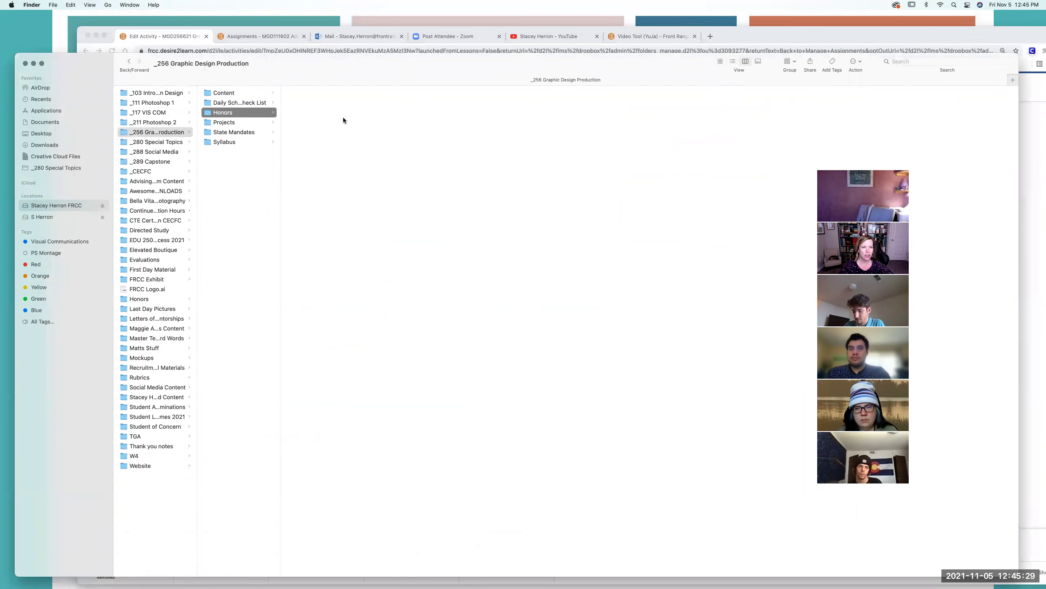
left_click(356, 94)
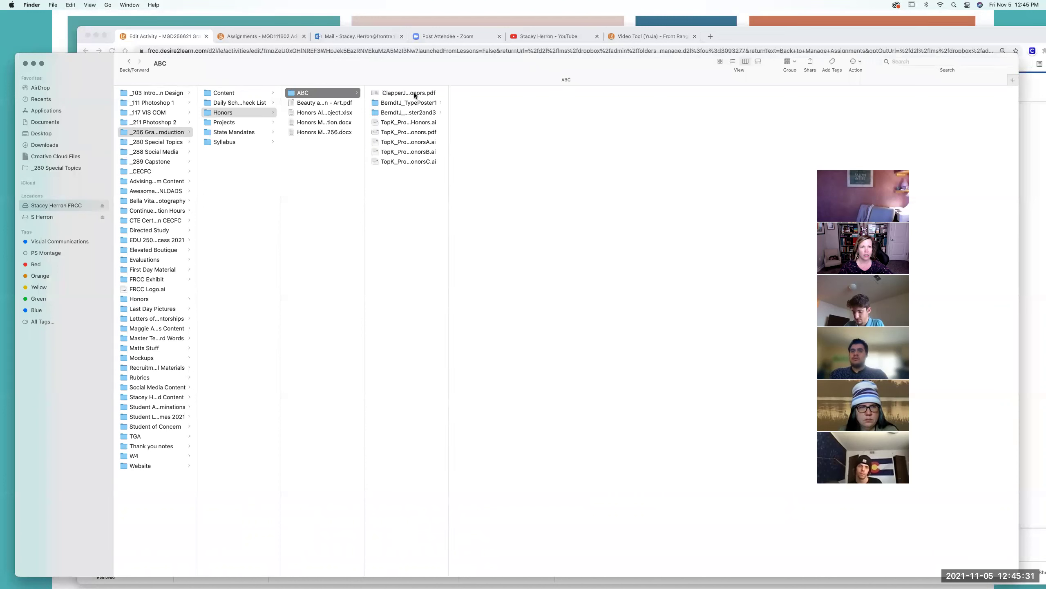
Preview the Focal Point, Baseline, Ascender and Cap height poster files.
left_click(414, 93)
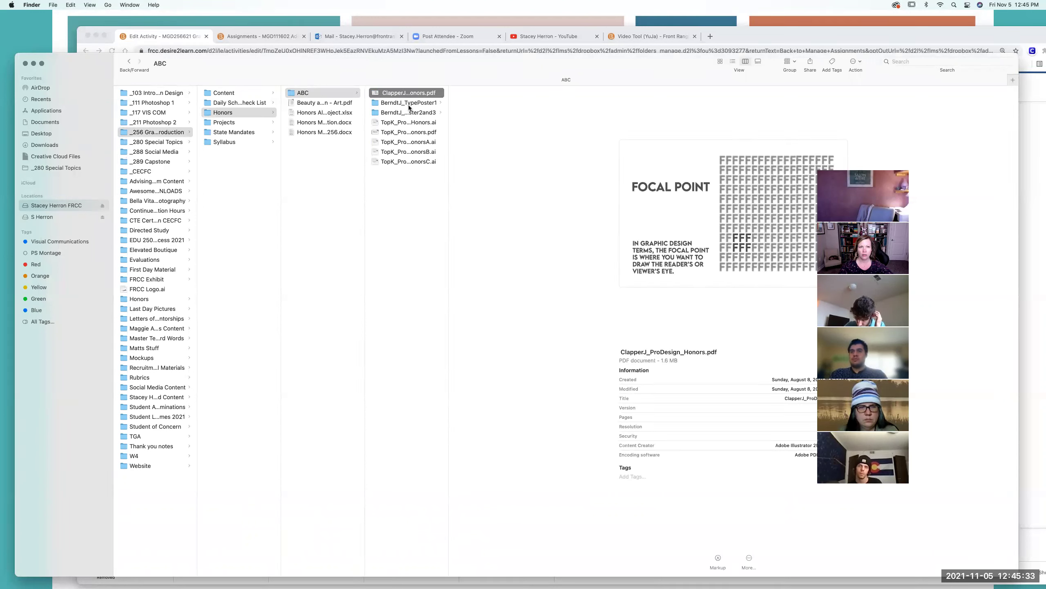
left_click(411, 122)
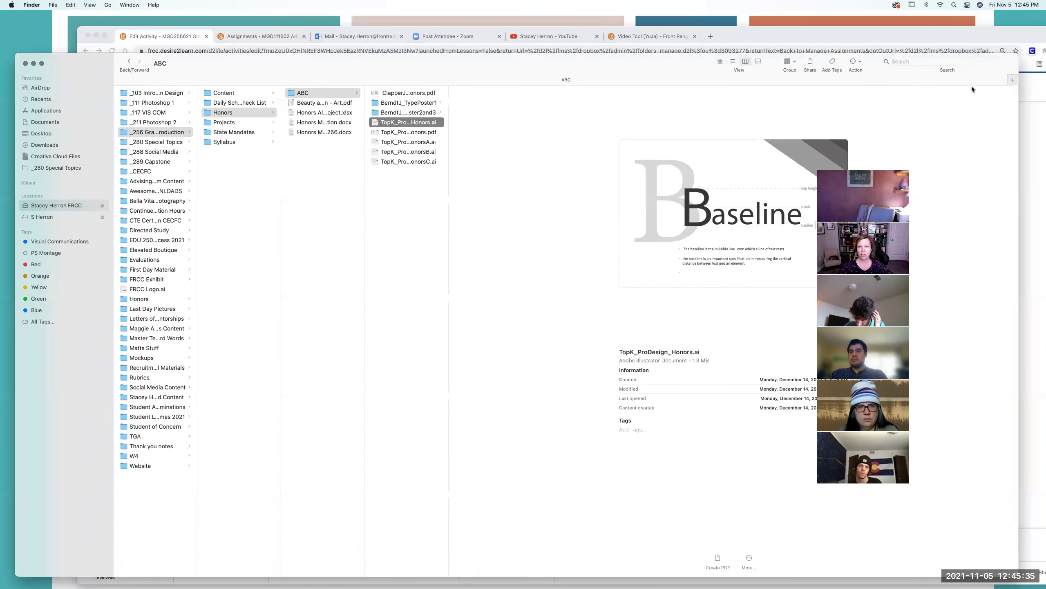
left_click(416, 143)
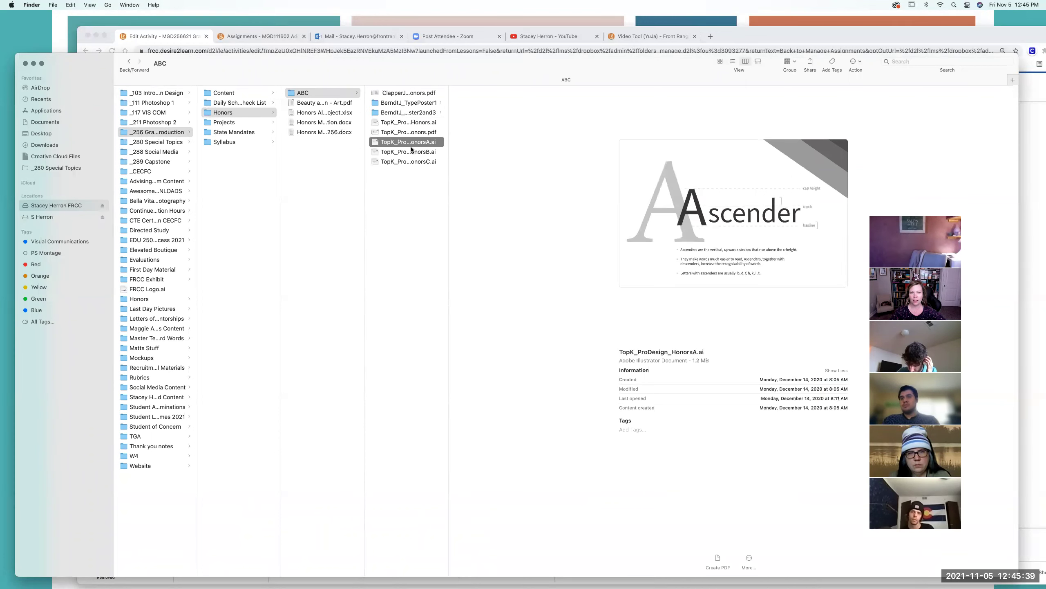
left_click(412, 161)
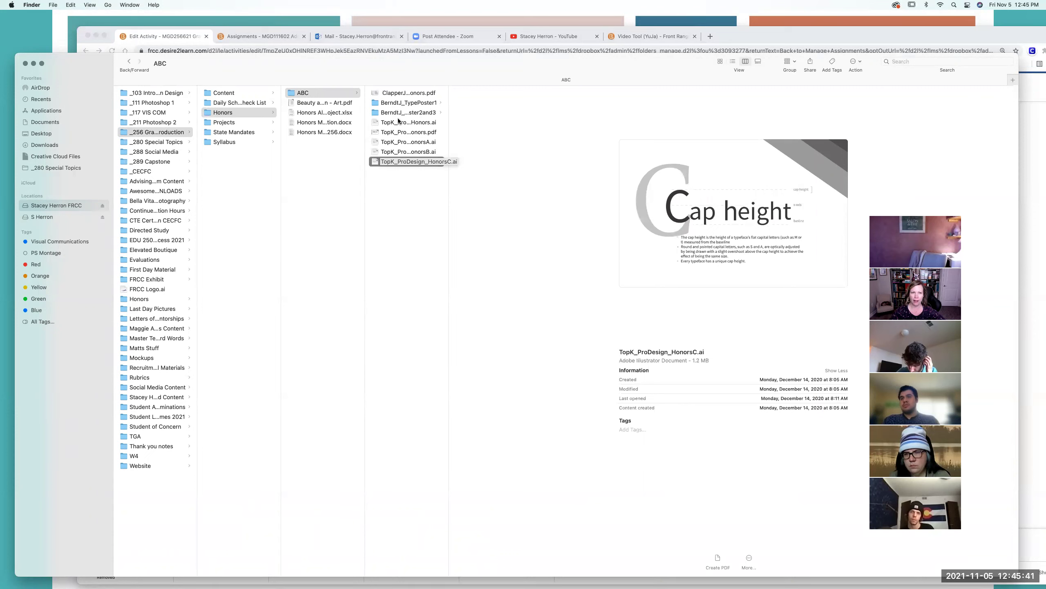
Browse the first type poster folder's Fonts, report and TYPE Family files, then open TypePoster2and3.
left_click(411, 103)
left_click(488, 94)
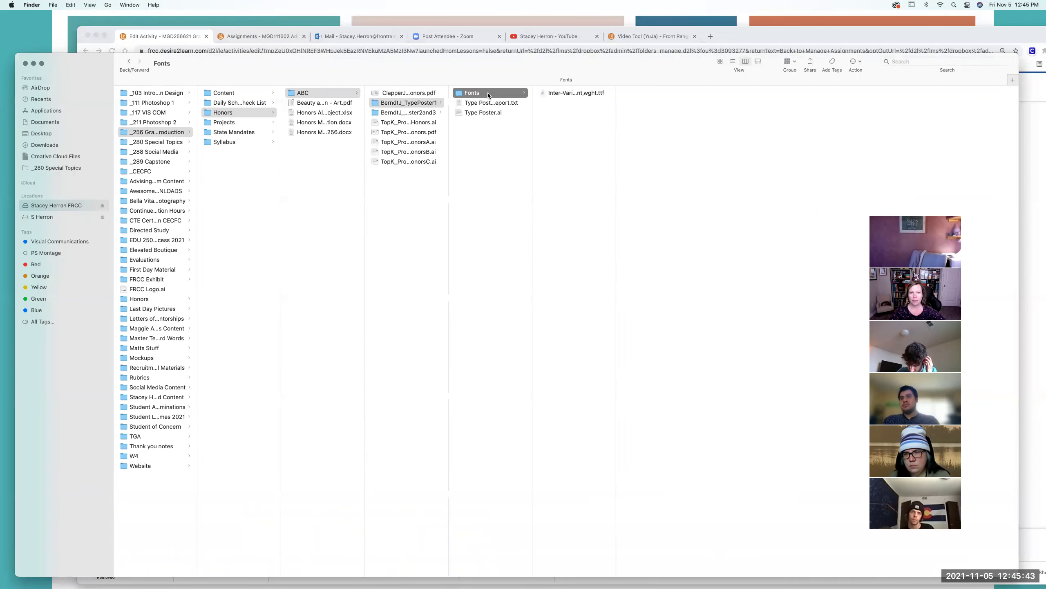
left_click(489, 103)
left_click(490, 112)
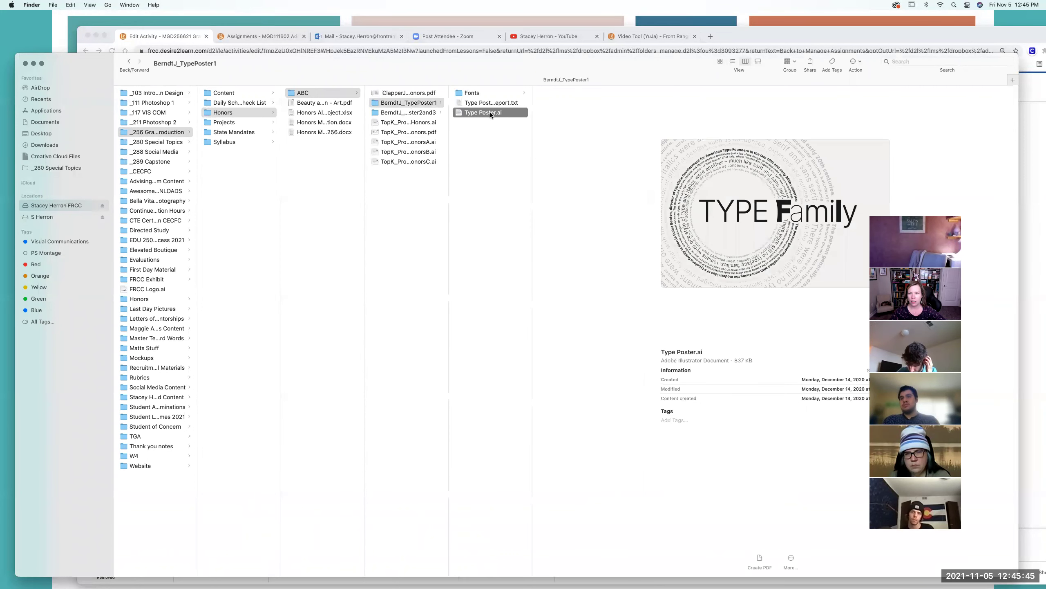
left_click(406, 112)
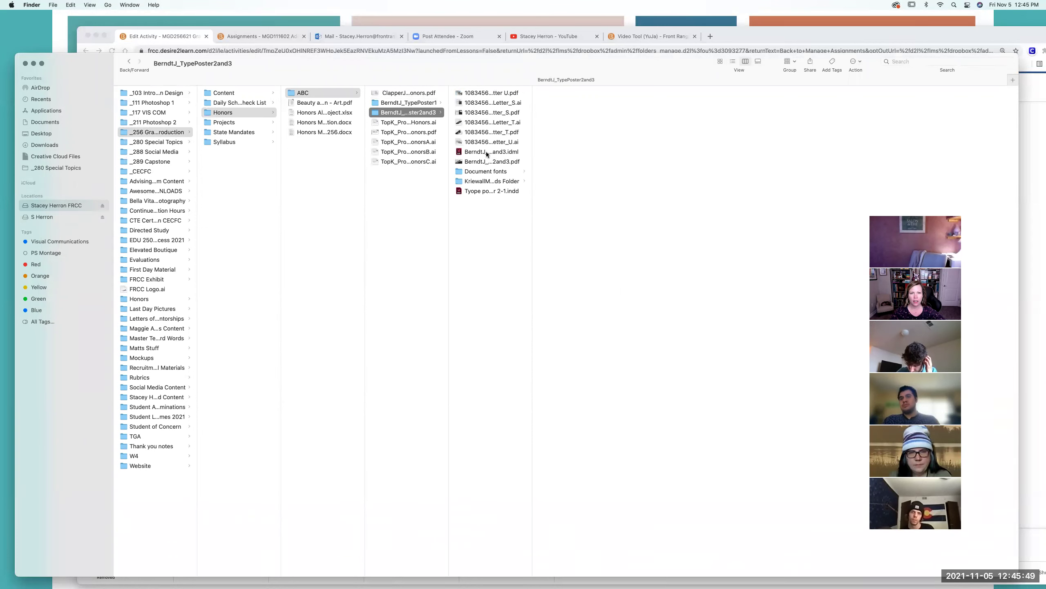
Preview the InDesign, Serif/San Serif, Tracking, Serif, Unit and Typographic Hierarchy poster files.
left_click(485, 191)
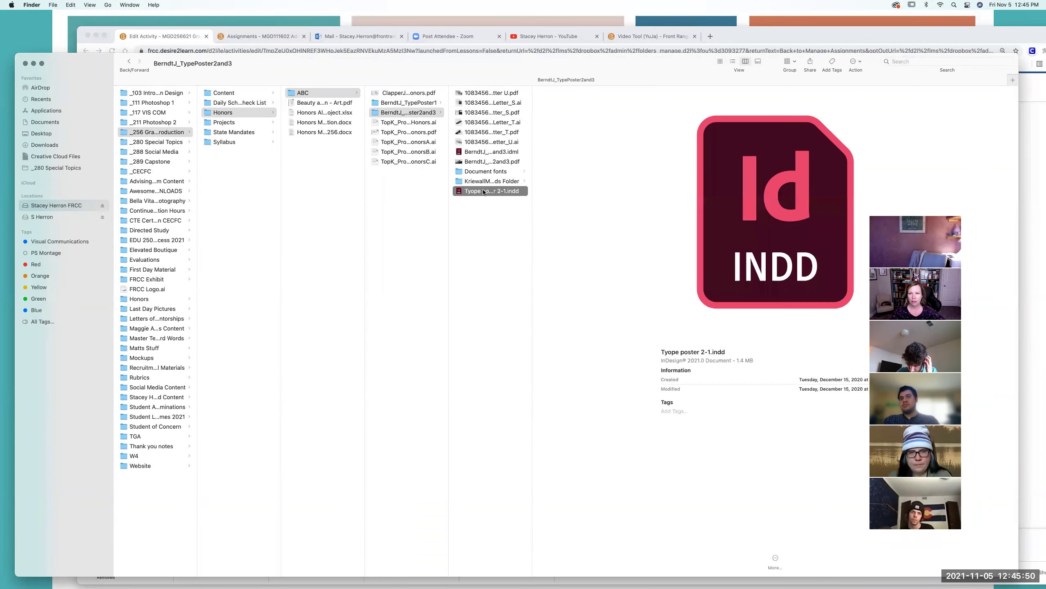
left_click(472, 113)
left_click(473, 123)
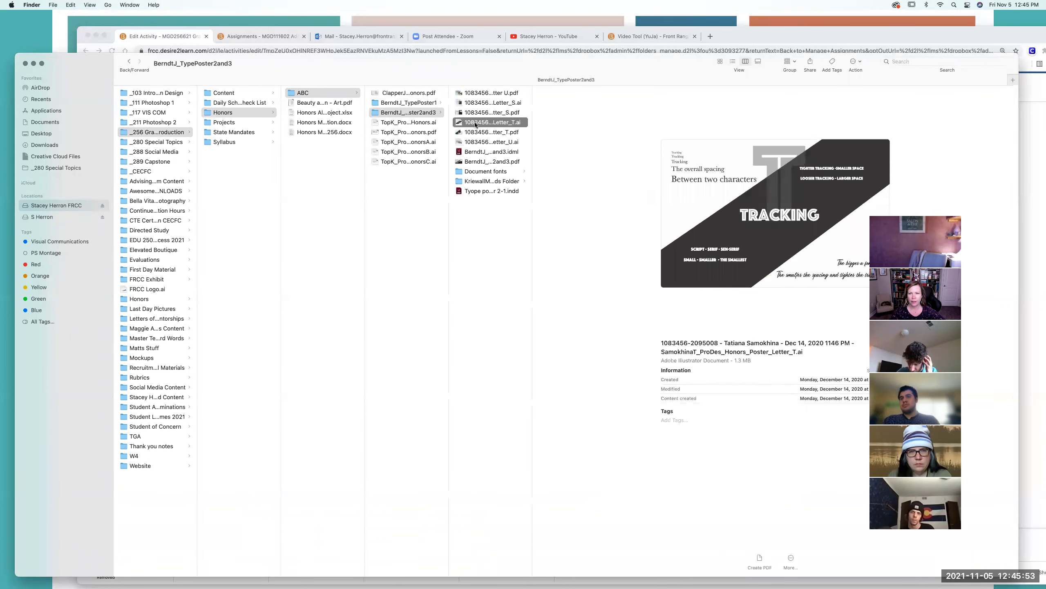
left_click(482, 103)
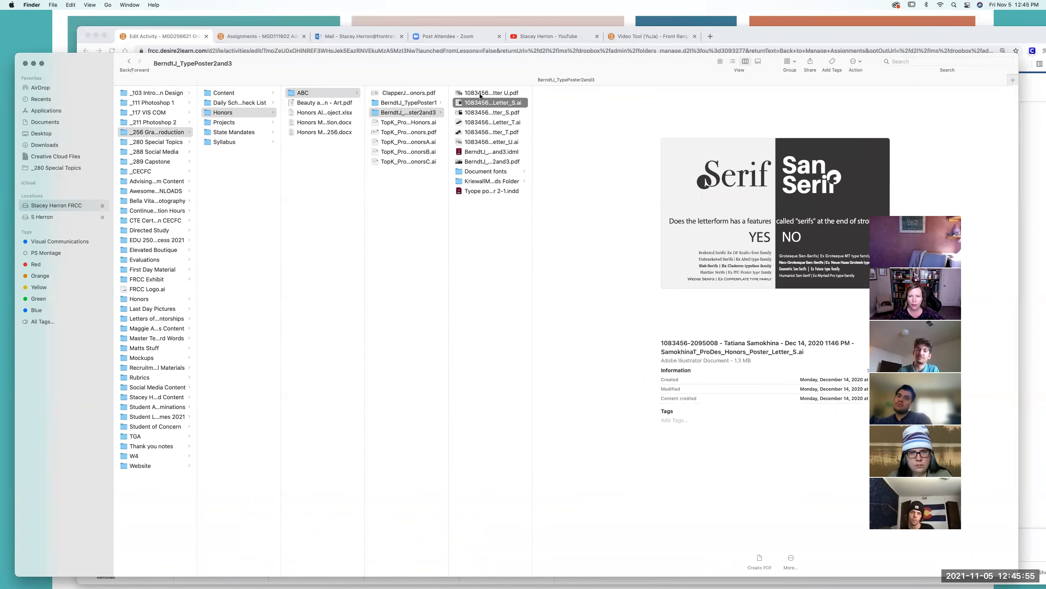
key("Up")
left_click(484, 141)
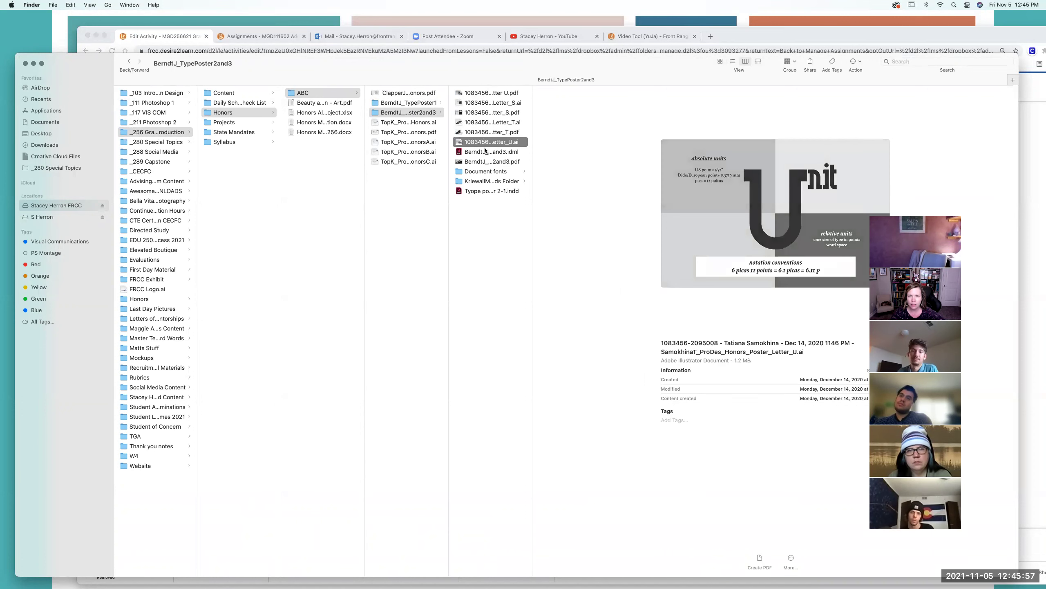
key("Down")
key("Down")
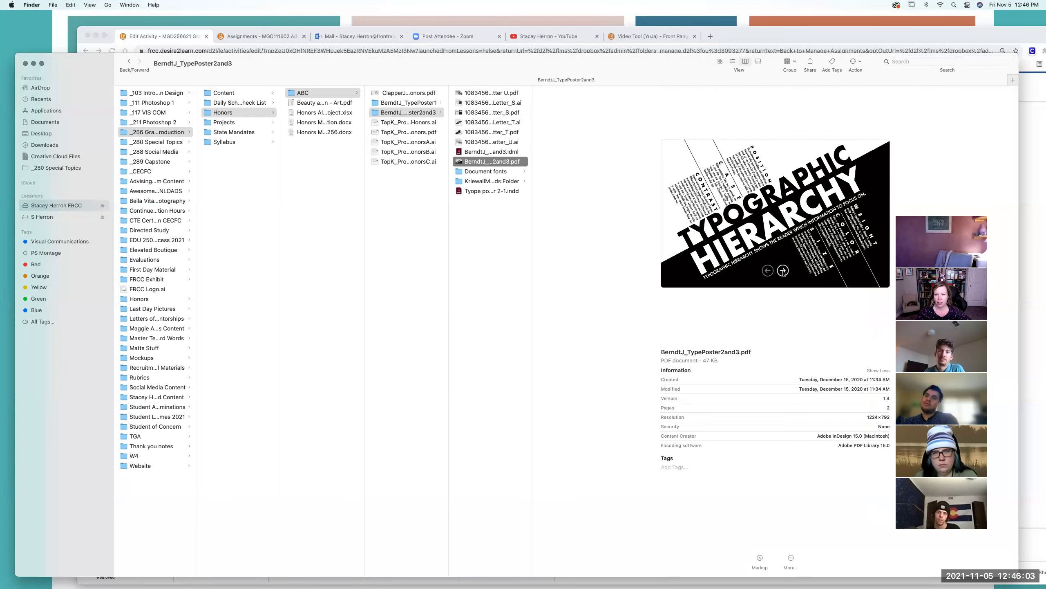
Page through the PDF's Type Justification page, then preview the Honors Word document and Beauty and Desecration PDF.
left_click(783, 270)
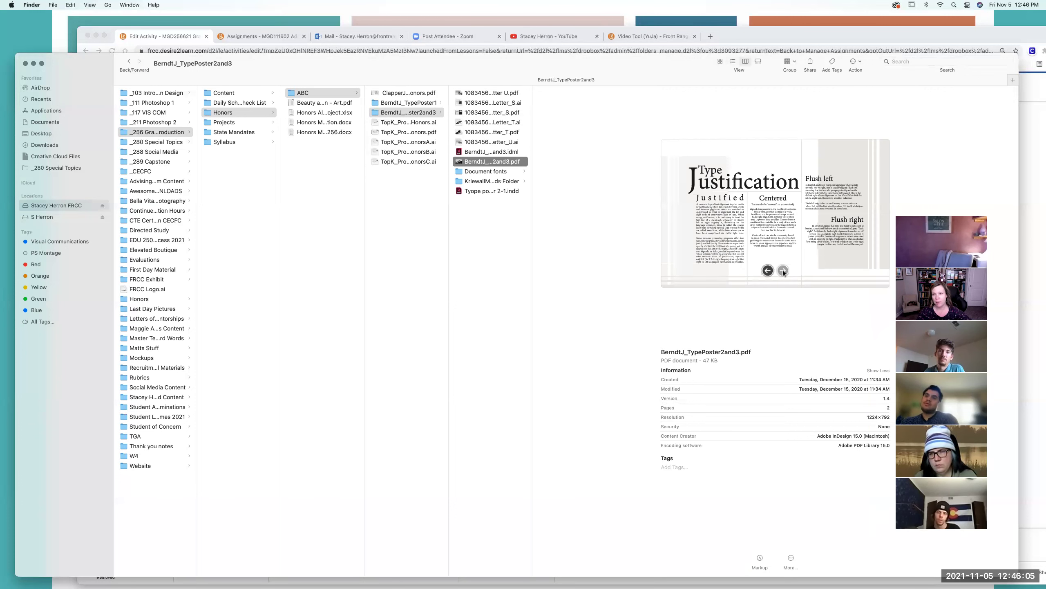
left_click(769, 271)
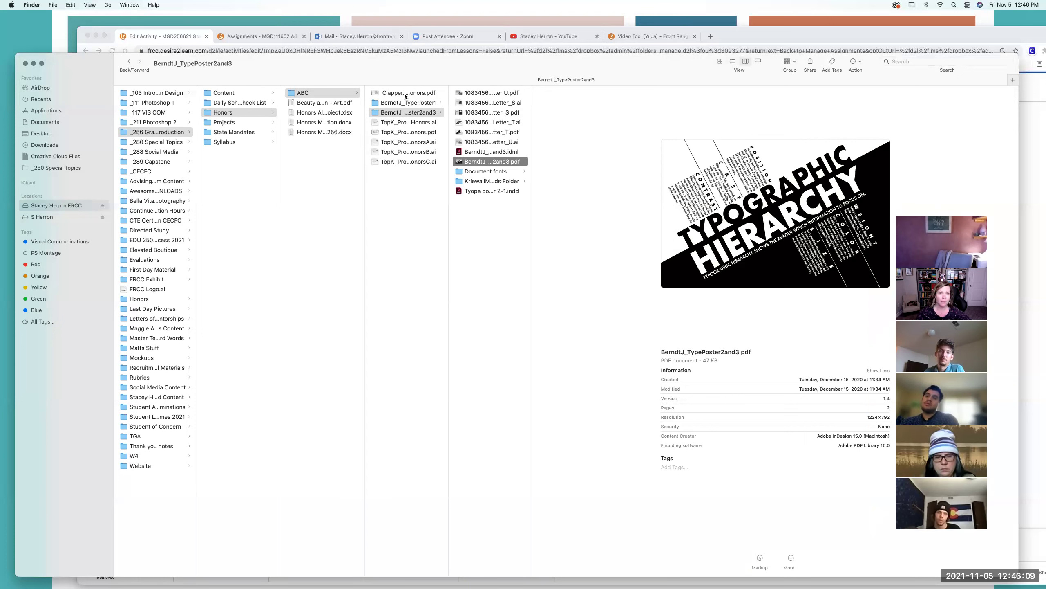
left_click(344, 122)
left_click(325, 103)
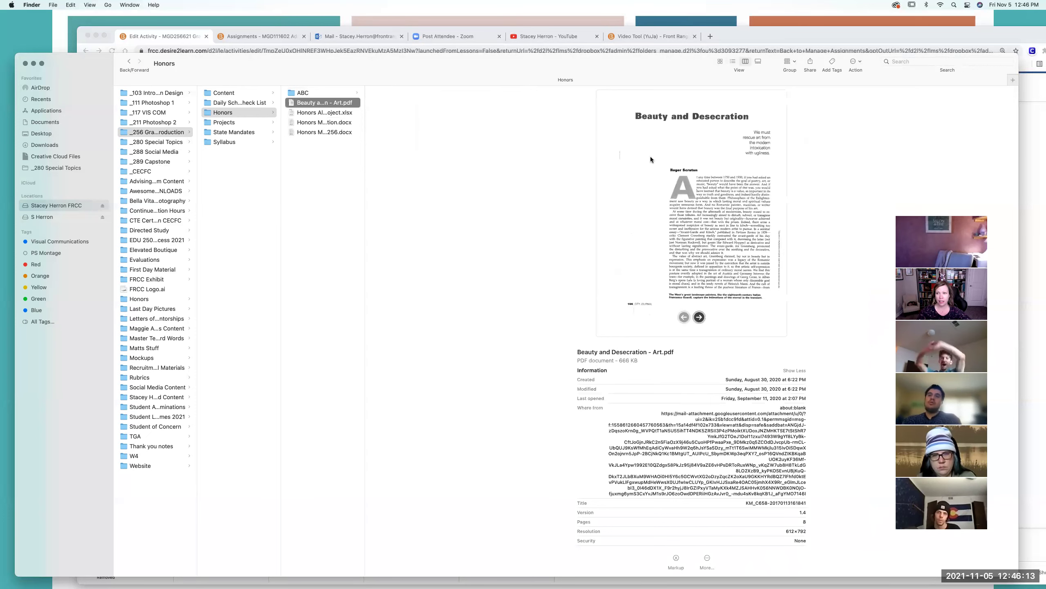
Back in Brightspace, cancel the Honors assignment edit and discard unsaved changes.
left_click(186, 36)
left_click(454, 545)
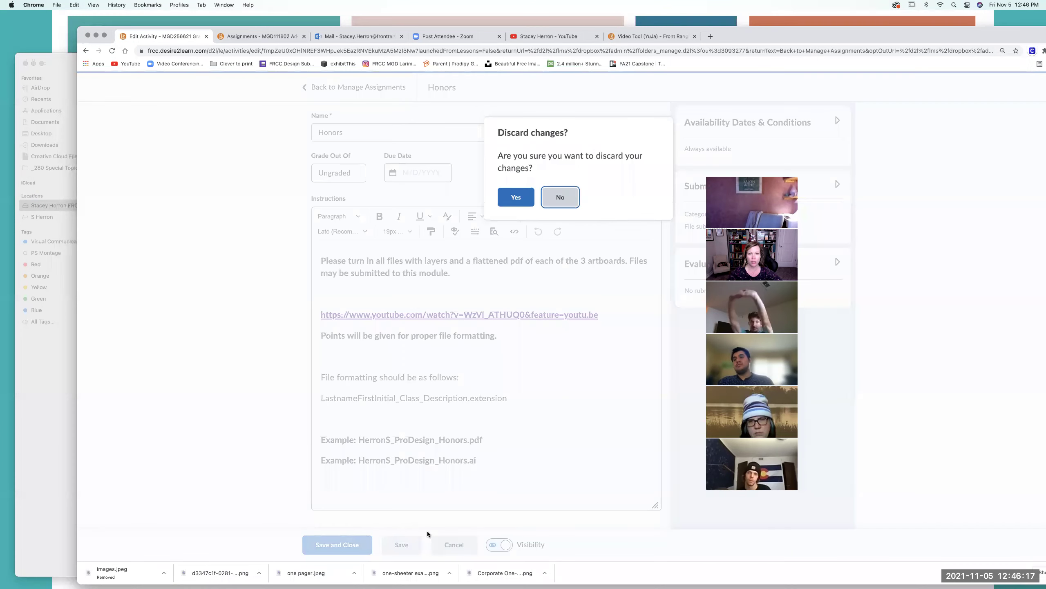
left_click(515, 197)
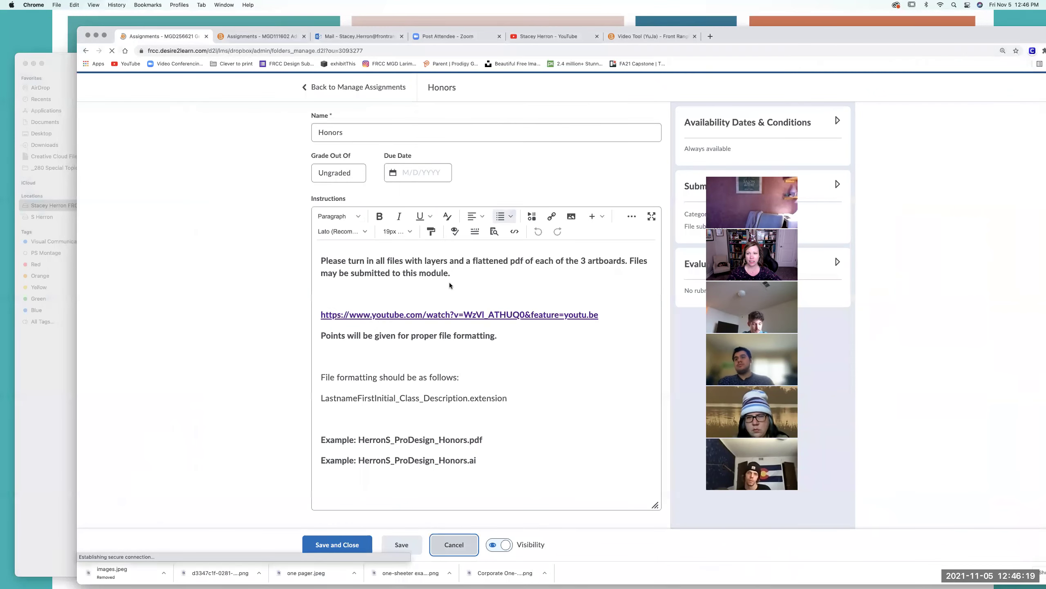